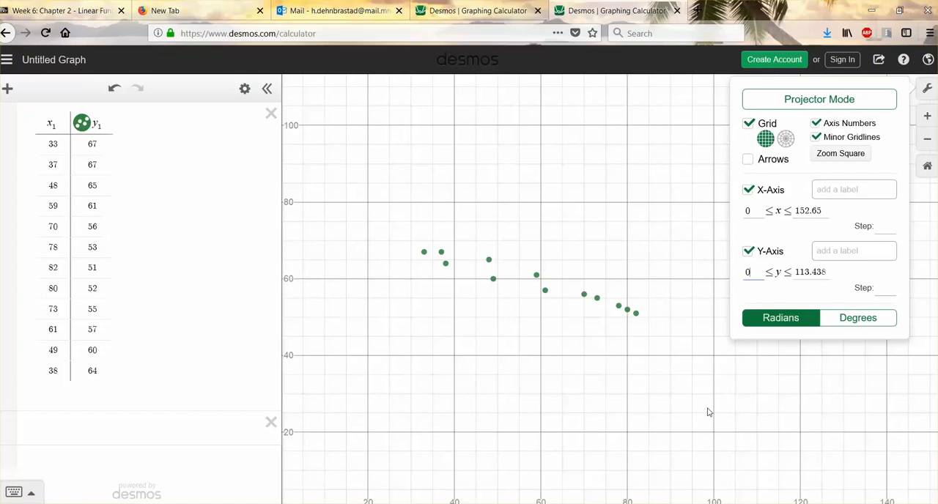
# Adjust the graph view to show the origin and both axes, and activate the blank expression below the data table.
pyautogui.scroll(-1, 715, 405)
pyautogui.moveTo(716, 404)
pyautogui.mouseDown()
pyautogui.moveTo(695, 340)
pyautogui.moveTo(720, 408)
pyautogui.mouseUp()
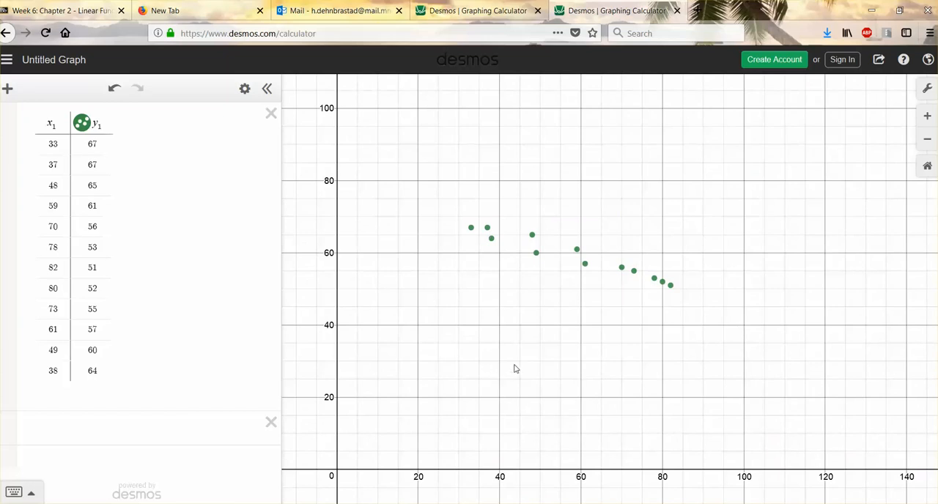
pyautogui.click(136, 435)
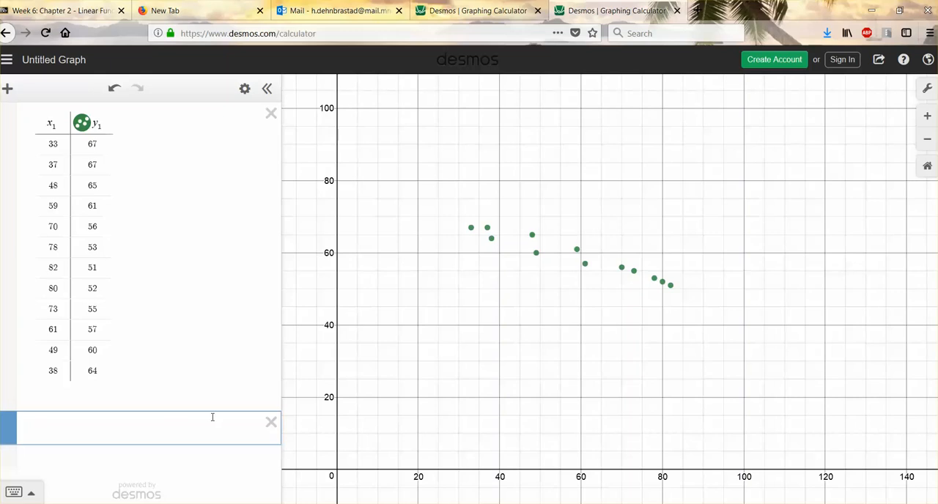
pyautogui.write('y = mx')
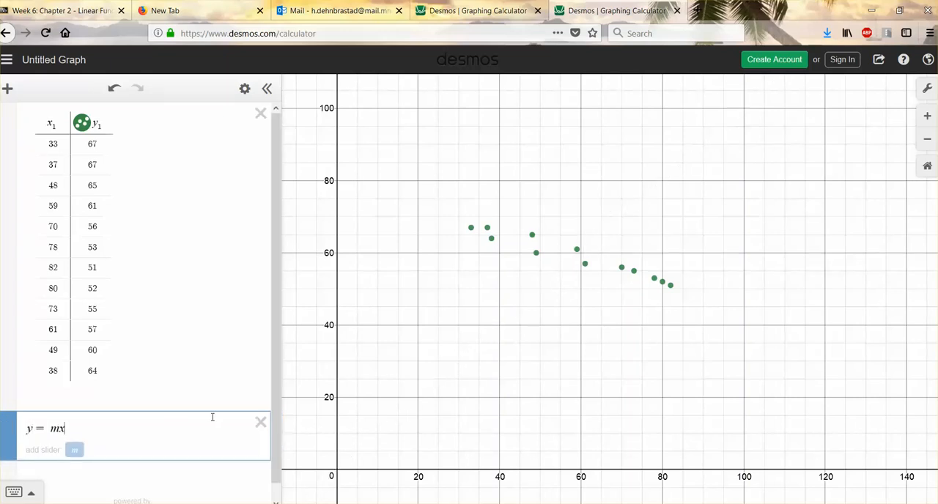
pyautogui.write(' + b')
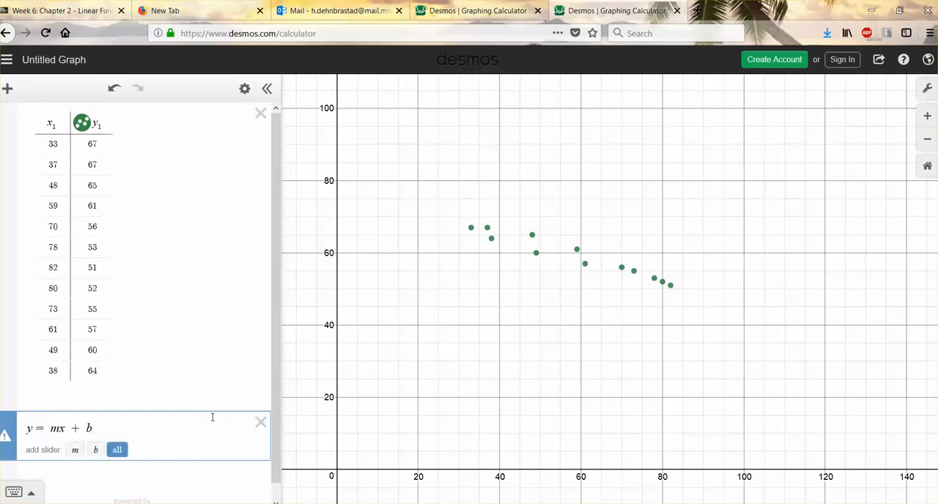
pyautogui.press('BackSpace')
pyautogui.press('BackSpace')
pyautogui.press('BackSpace')
pyautogui.press('BackSpace')
pyautogui.press('BackSpace')
pyautogui.press('BackSpace')
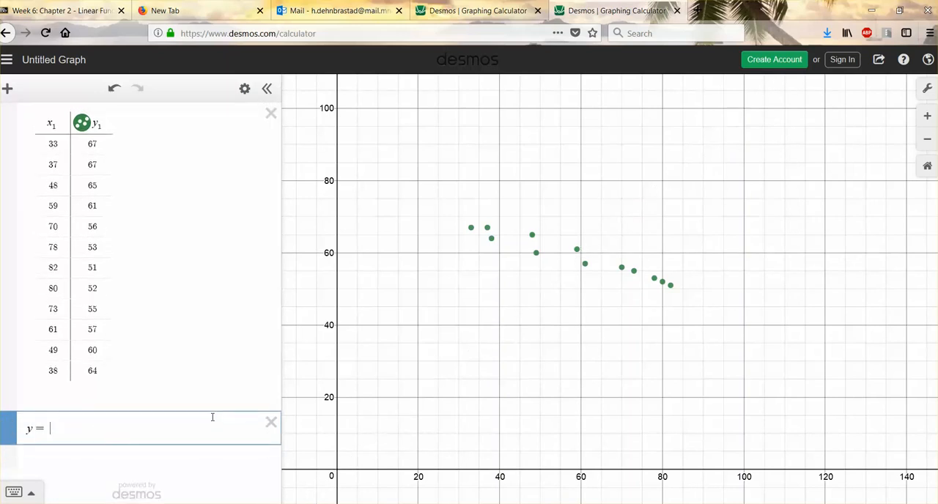
# Enter the linear regression y₁ ~ mx₁ + b for the table data in the expression below the table.
pyautogui.write('y1')
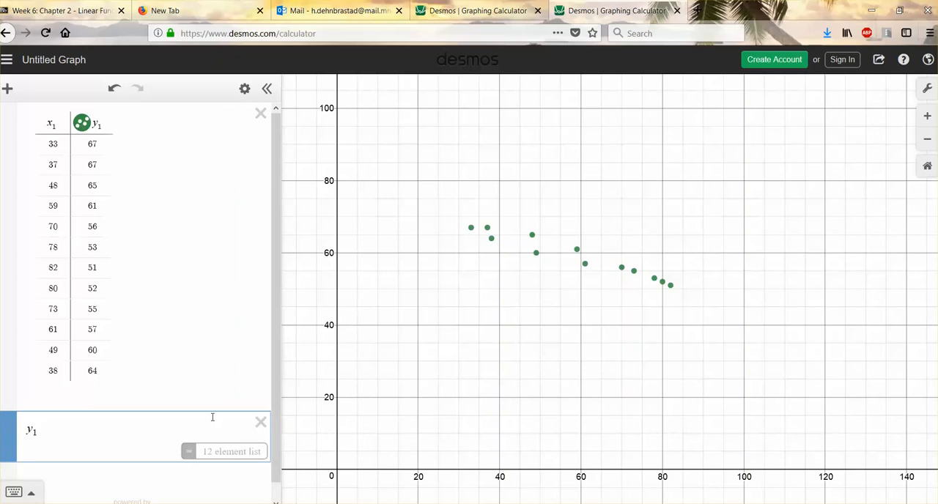
pyautogui.write('~')
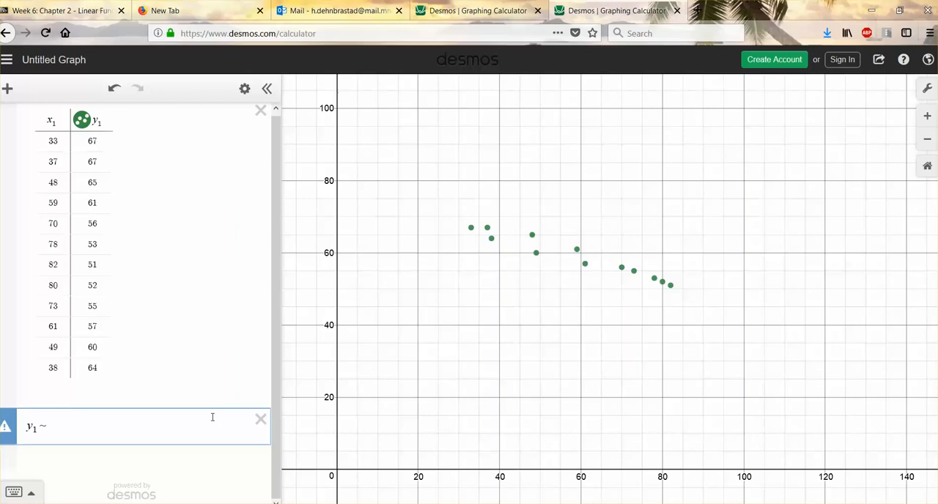
pyautogui.write('m')
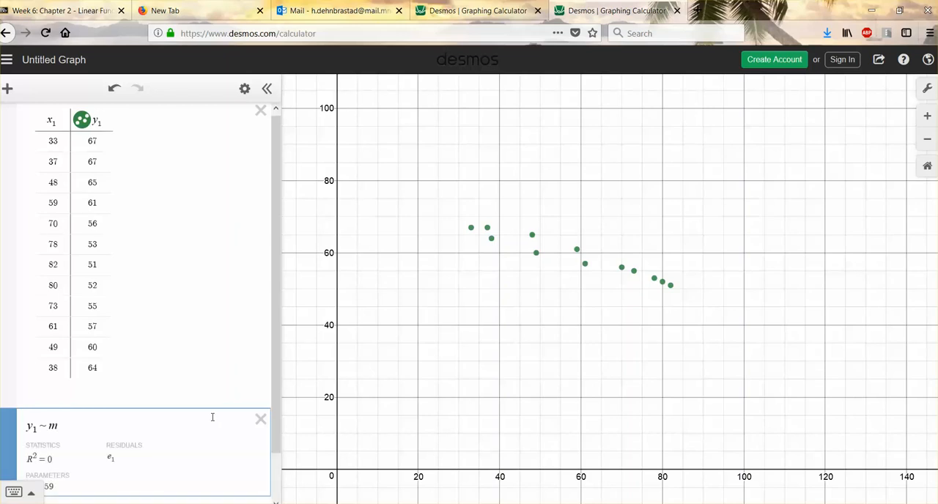
pyautogui.write('x1')
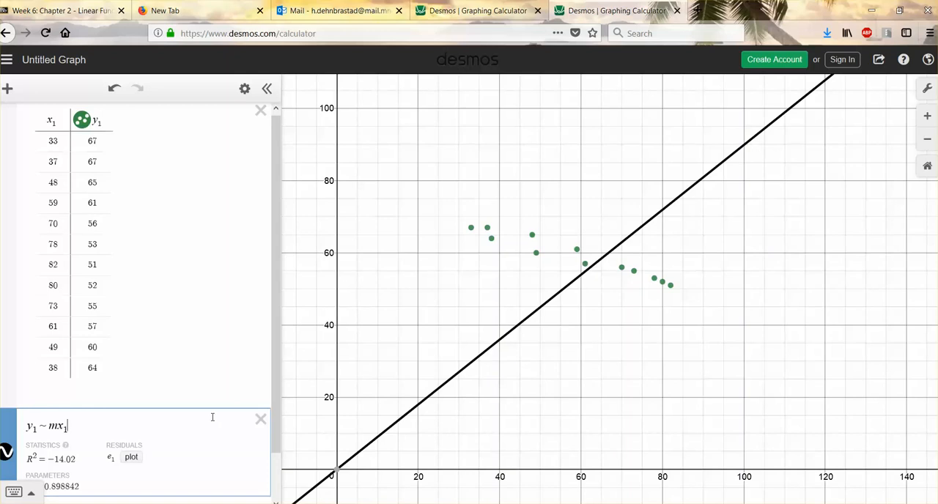
pyautogui.write('+b')
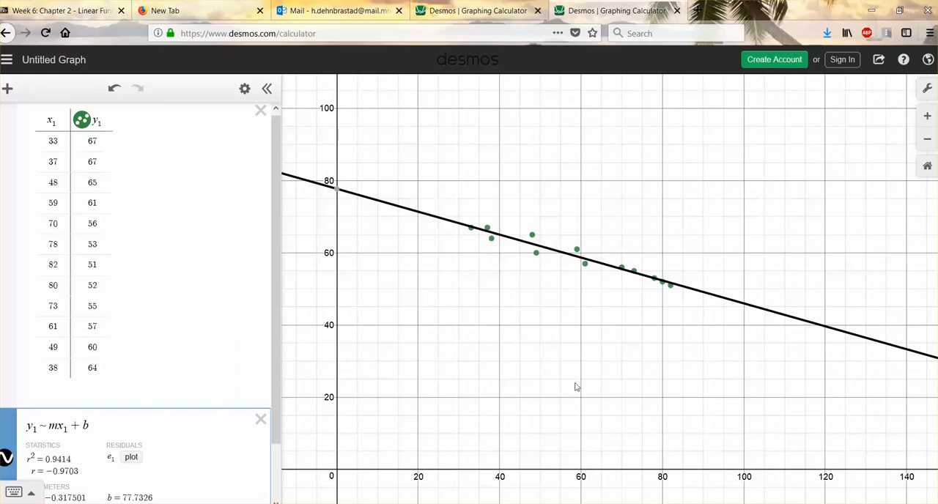
# Graph the best-fit line as a new expression below the regression: y = −0.317501x + 77.7326.
pyautogui.scroll(-1, 433, 391)
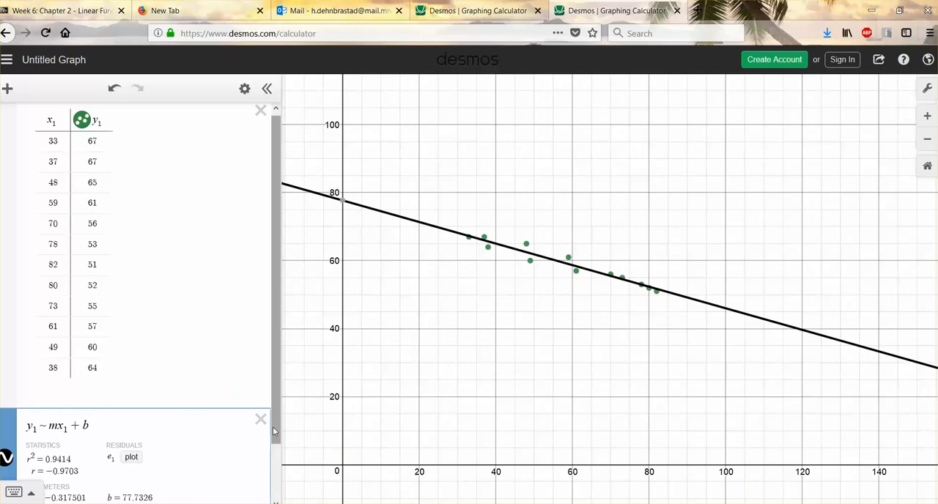
pyautogui.scroll(-2, 272, 427)
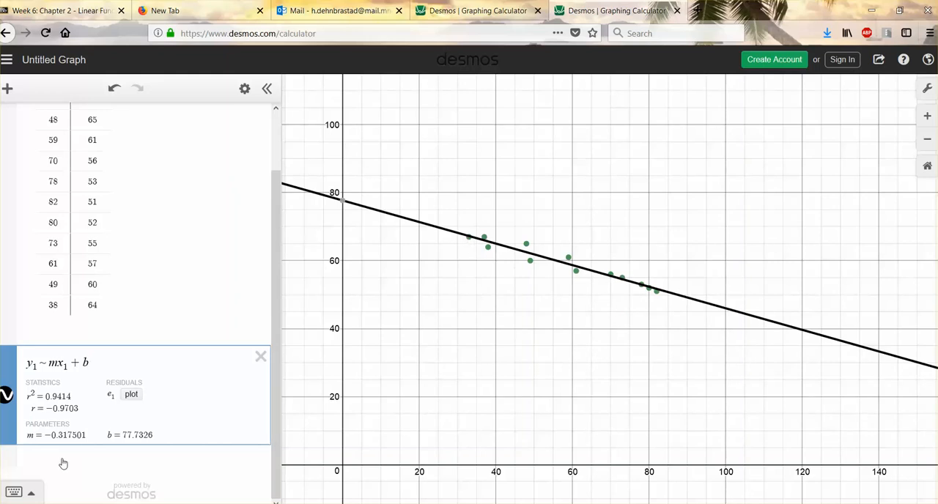
pyautogui.click(132, 477)
pyautogui.write('y')
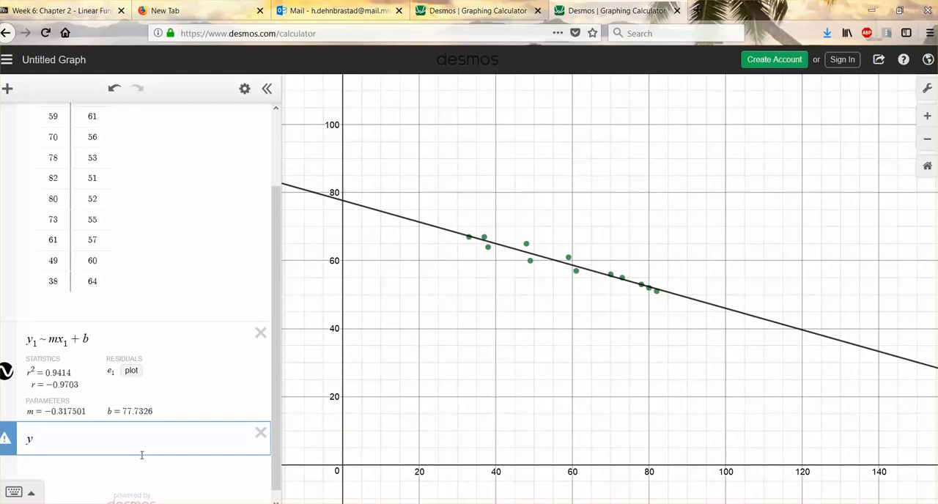
pyautogui.write('=')
pyautogui.write('-')
pyautogui.write('0.3')
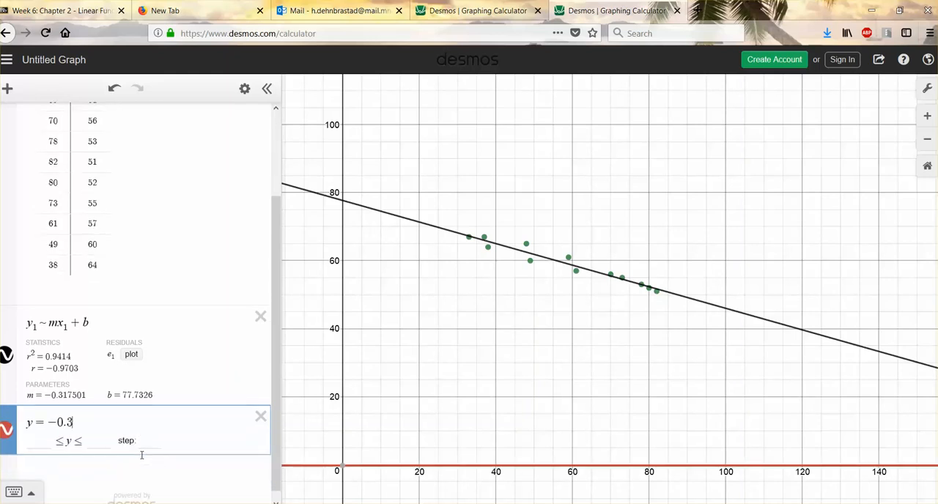
pyautogui.write('17501x+')
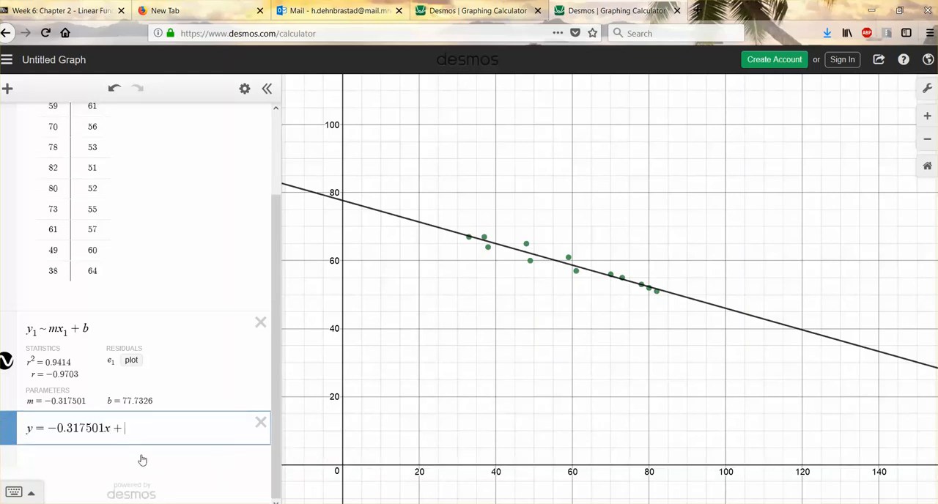
pyautogui.write('77.')
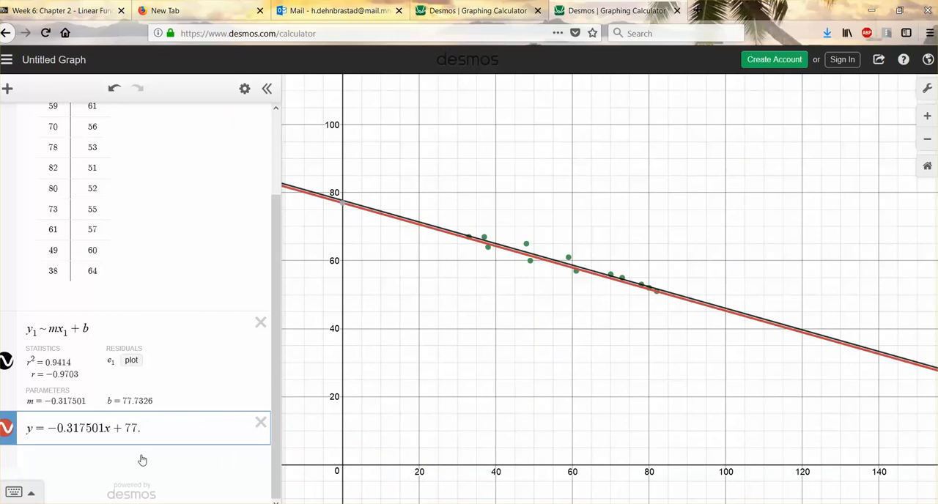
pyautogui.write('7')
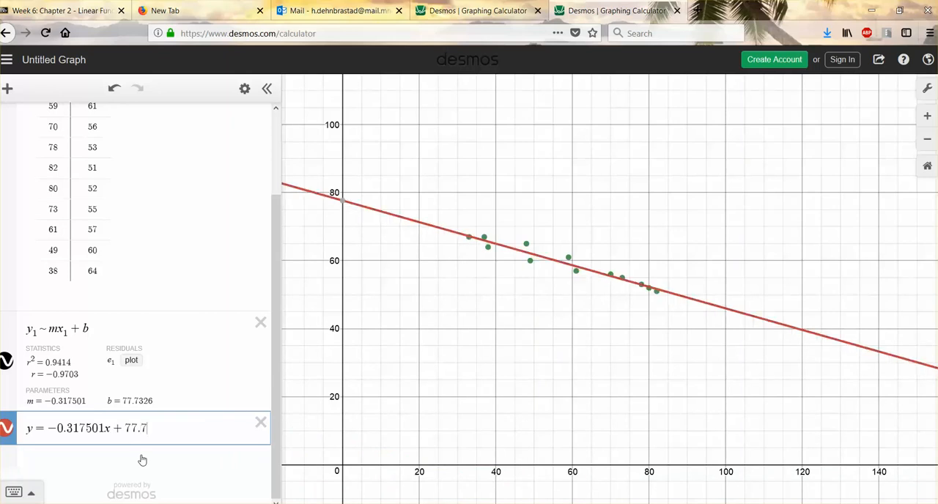
pyautogui.write('326')
pyautogui.click(142, 460)
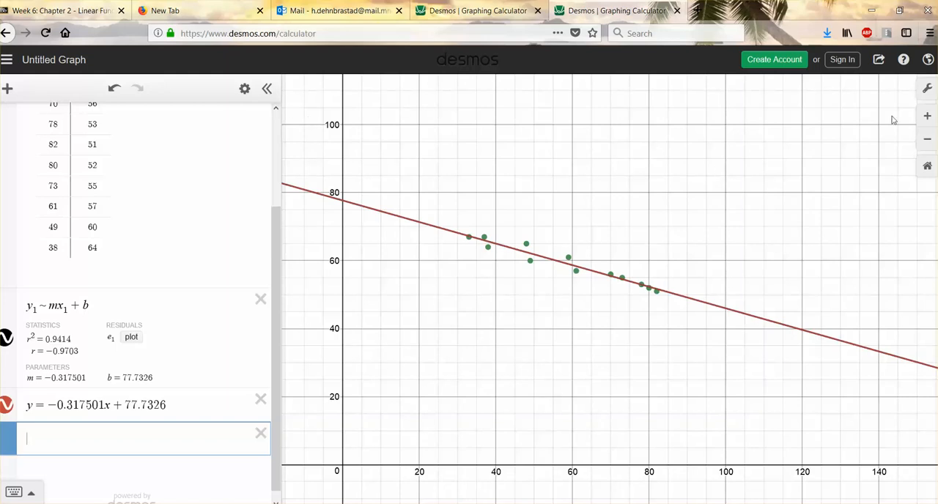
# View the graph's sharing options with its link, then dismiss them.
pyautogui.click(877, 61)
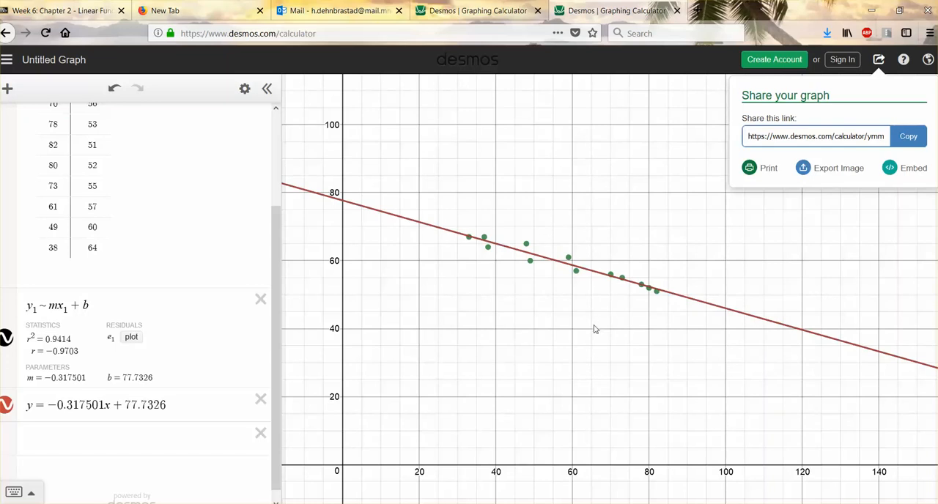
pyautogui.click(677, 238)
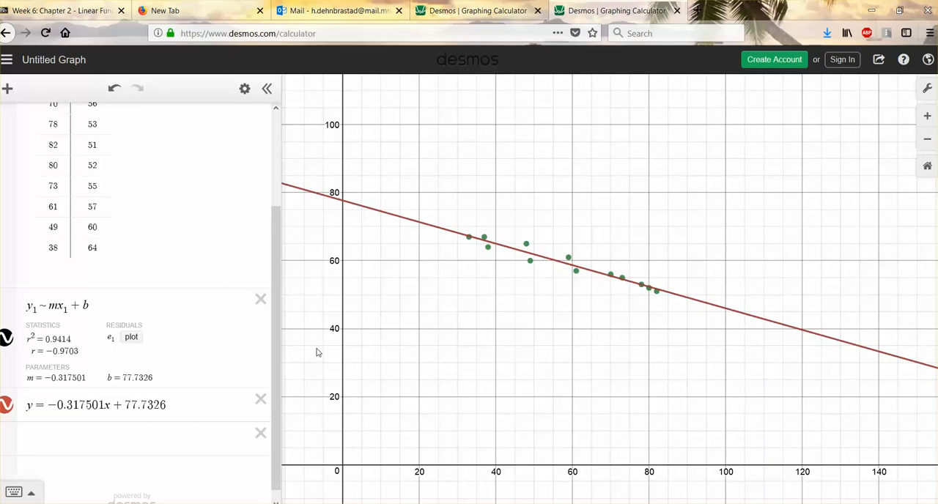